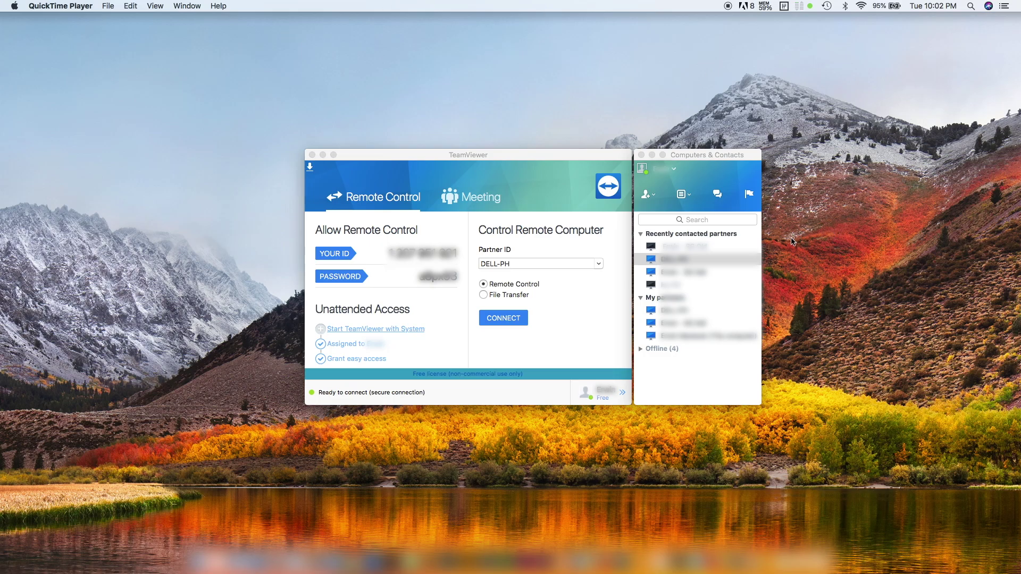
Connect to DELL-PH, enter the Windows password, and dismiss the sponsored-session notice.
double_click(691, 259)
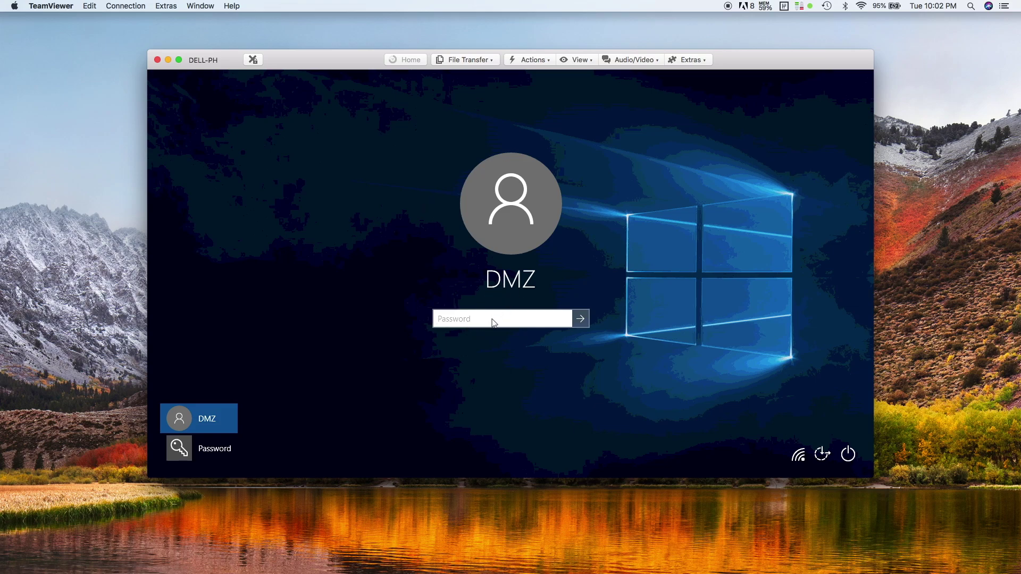
type("••••••••")
key("Return")
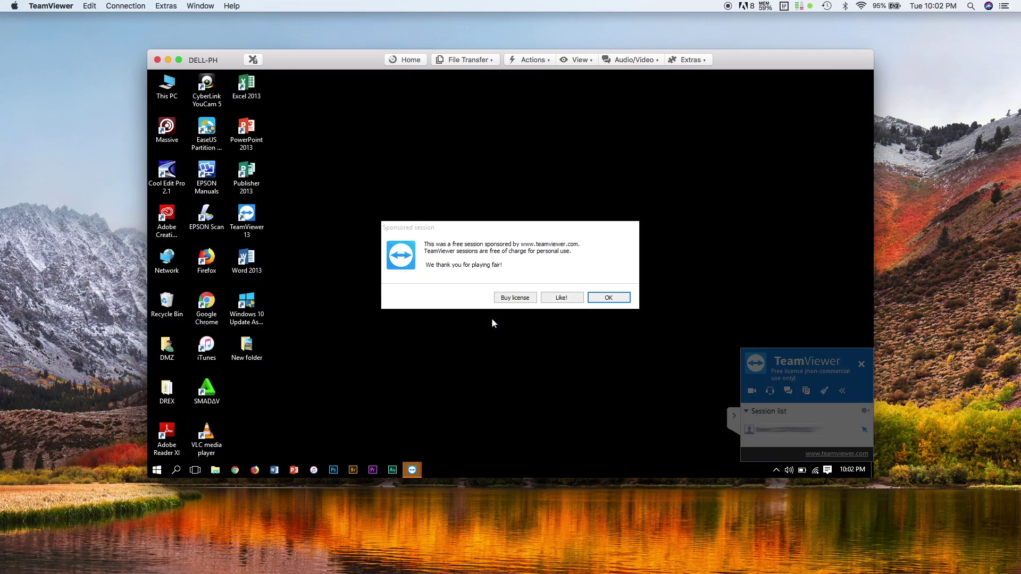
left_click(616, 298)
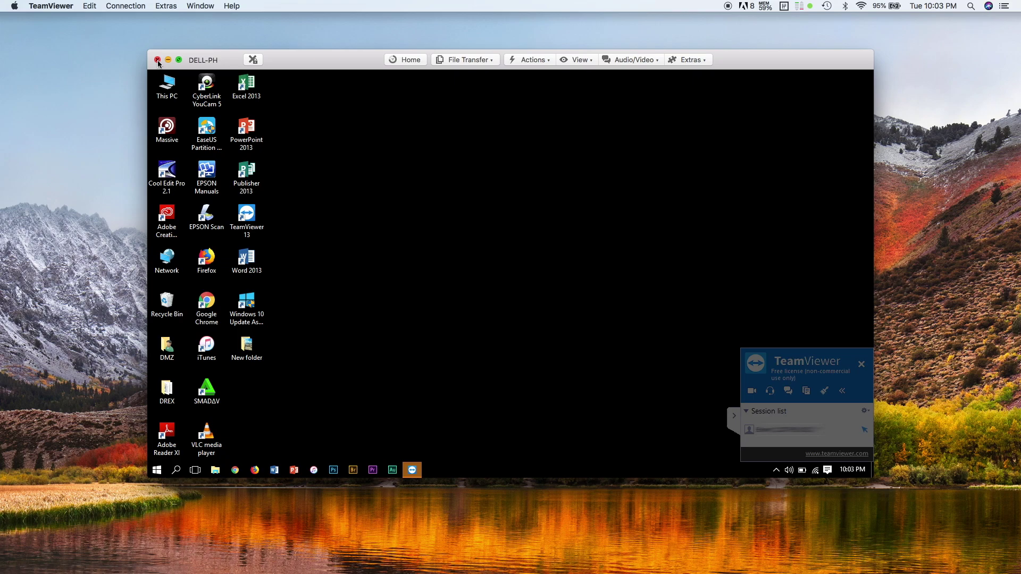
Close the DELL-PH session, reconnect, and enter the Windows password at the lock screen.
left_click(158, 61)
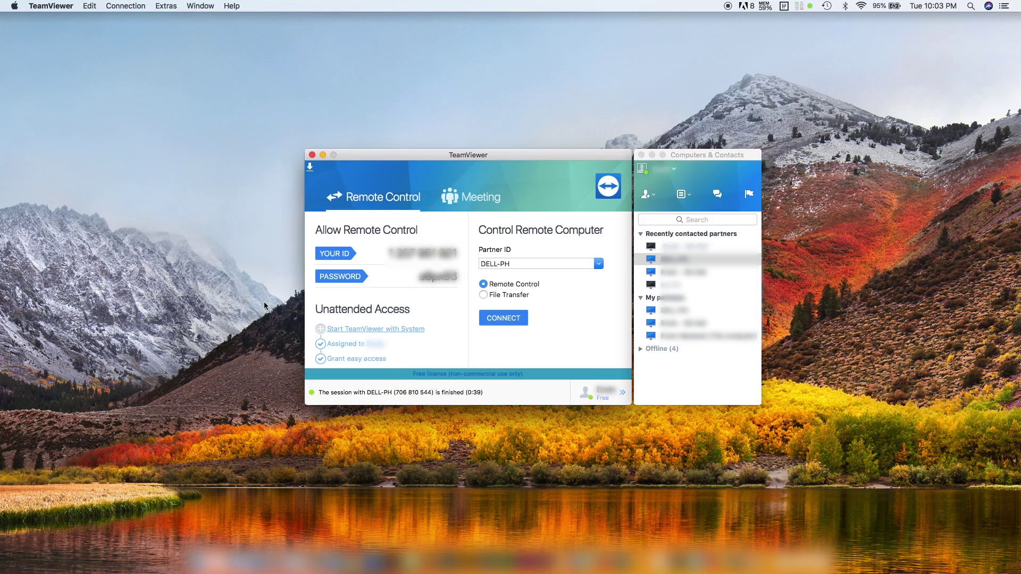
left_click(500, 318)
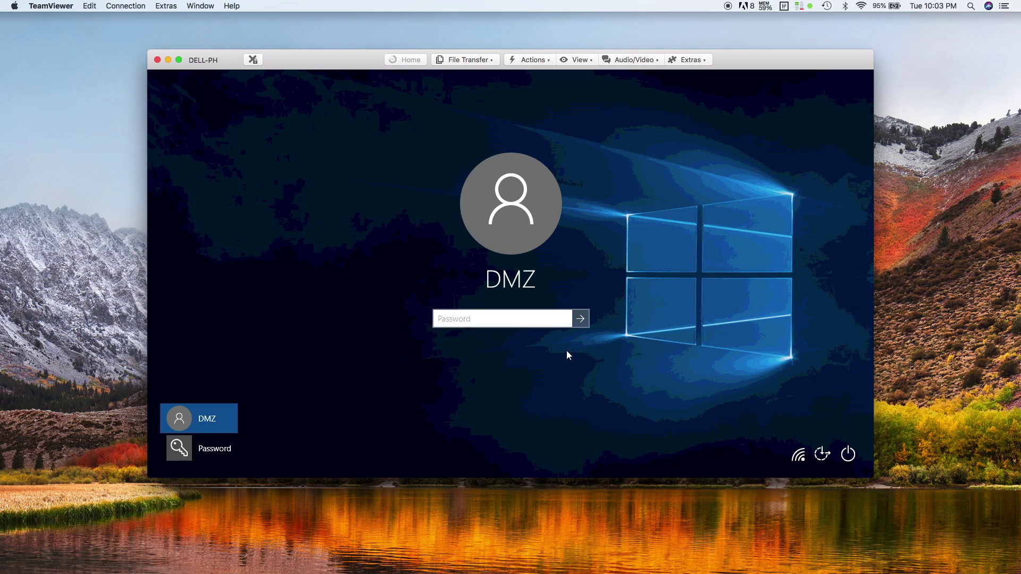
left_click(502, 319)
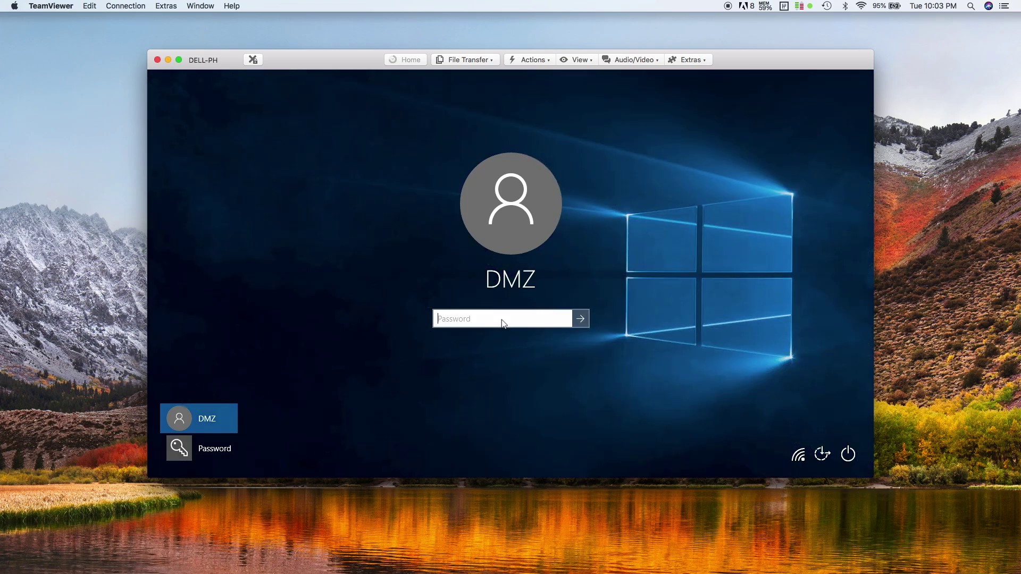
type("••••••••")
key("Return")
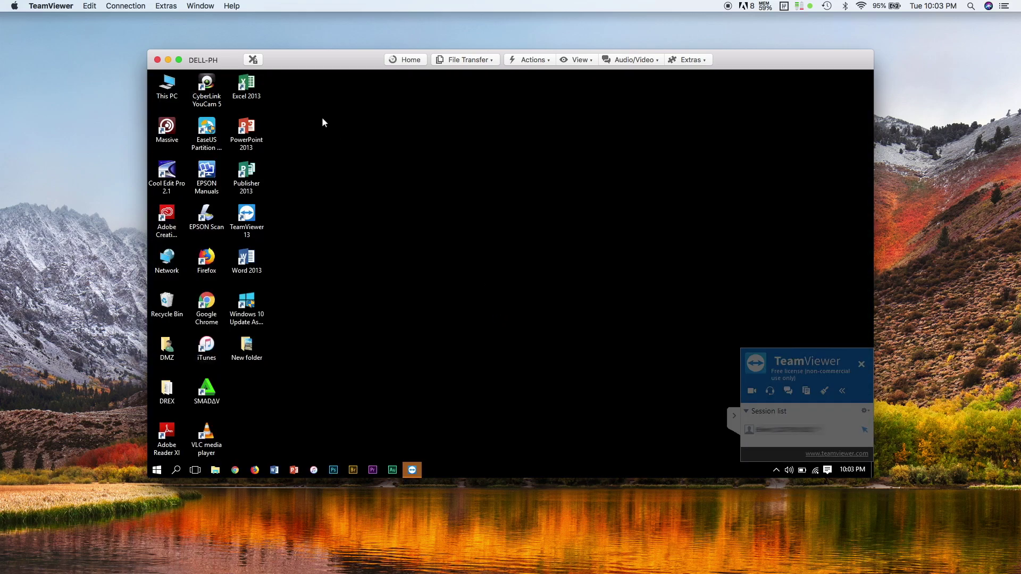
End the connection again, reconnect to DELL-PH, and sign in with the Windows password.
left_click(252, 60)
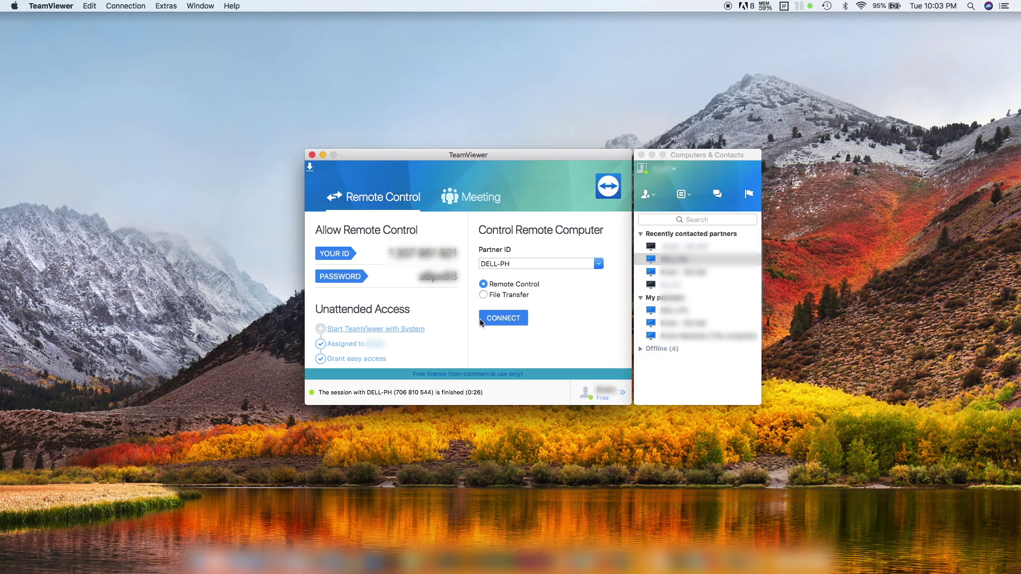
left_click(506, 321)
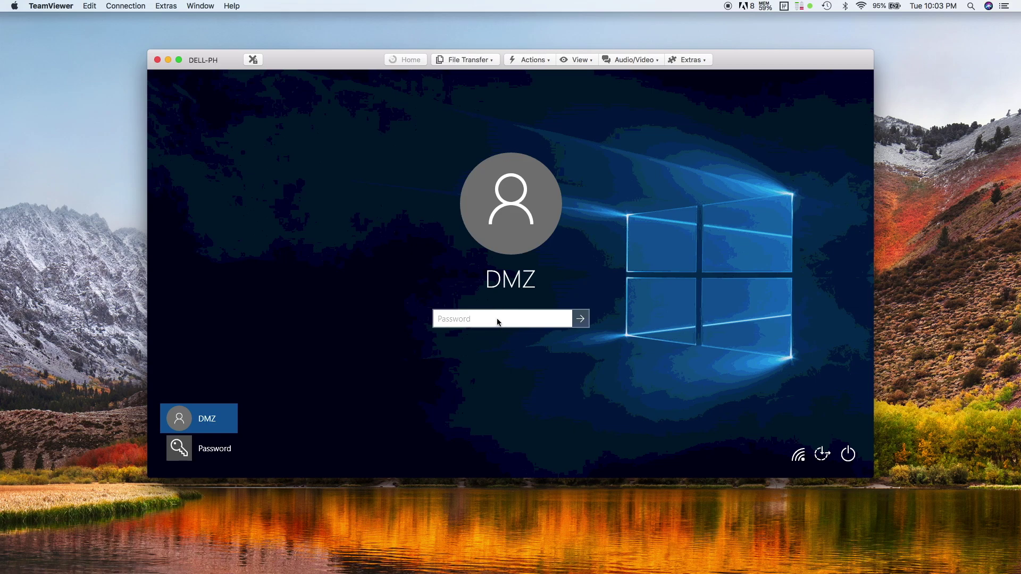
left_click(485, 320)
type("********")
key("Return")
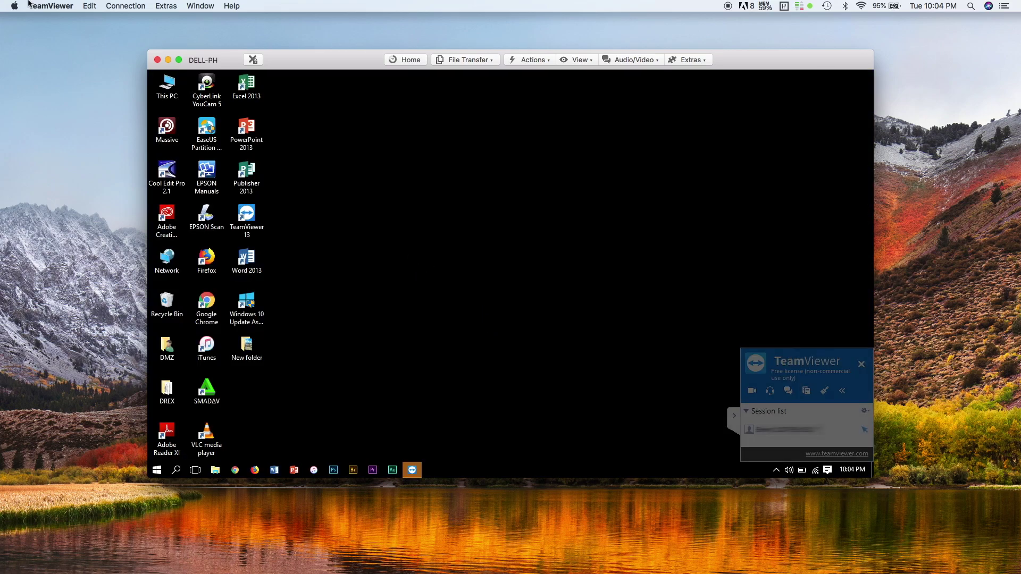
Open the Mac TeamViewer Preferences and scroll through the Advanced settings.
left_click(53, 7)
left_click(60, 36)
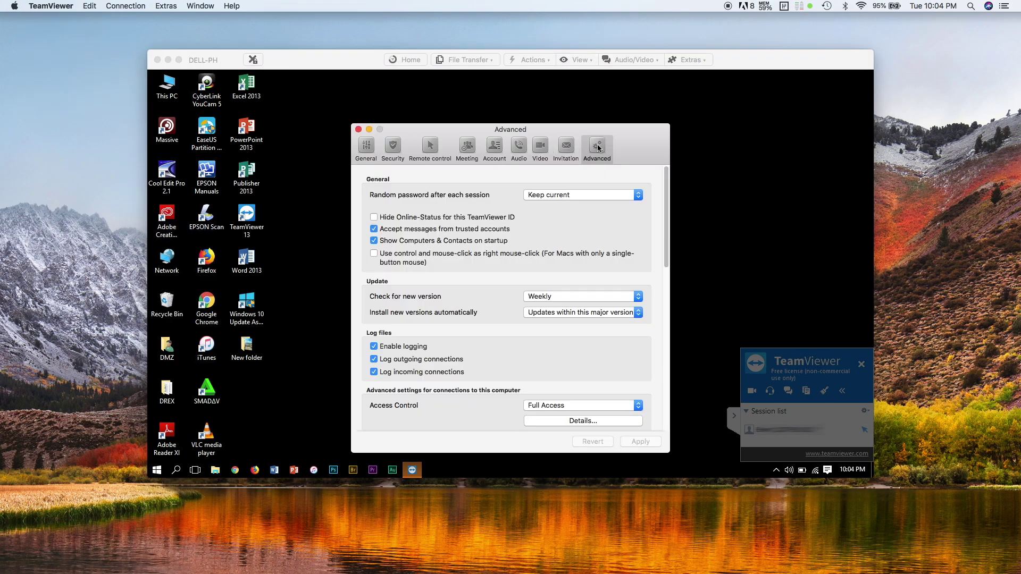
scroll(509, 374, "down", 3)
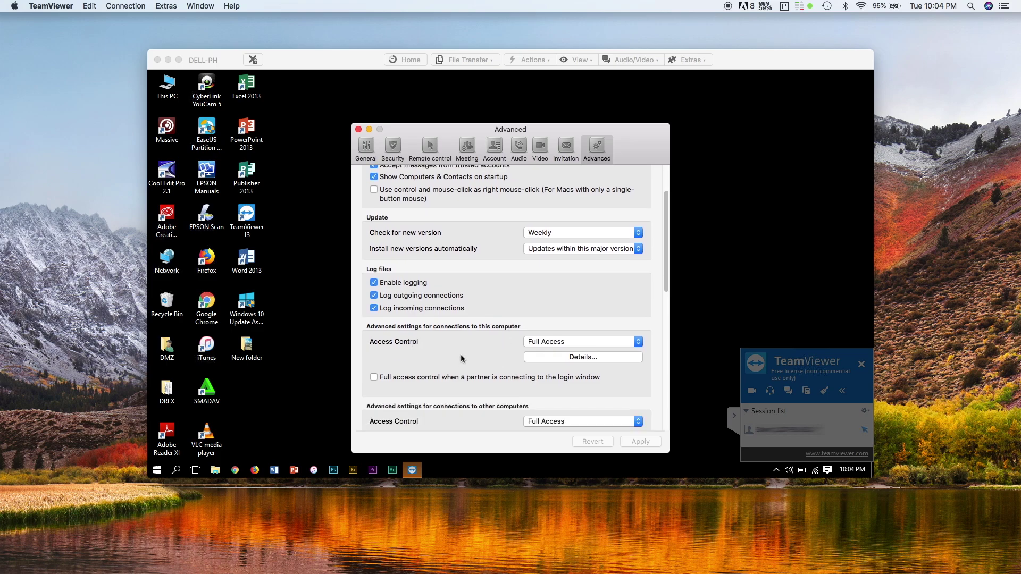
scroll(468, 361, "down", 1)
scroll(473, 333, "down", 3)
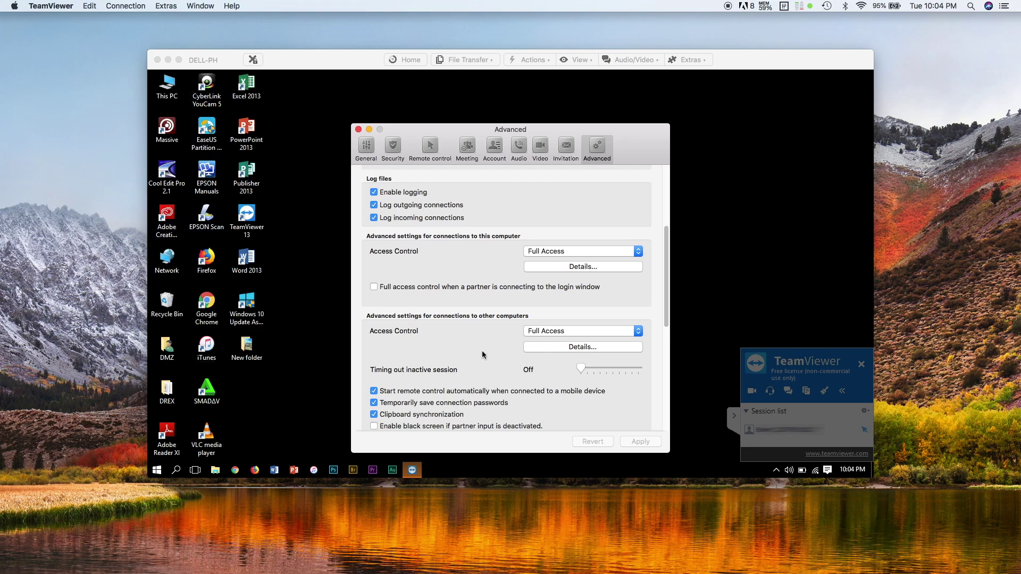
scroll(473, 335, "down", 1)
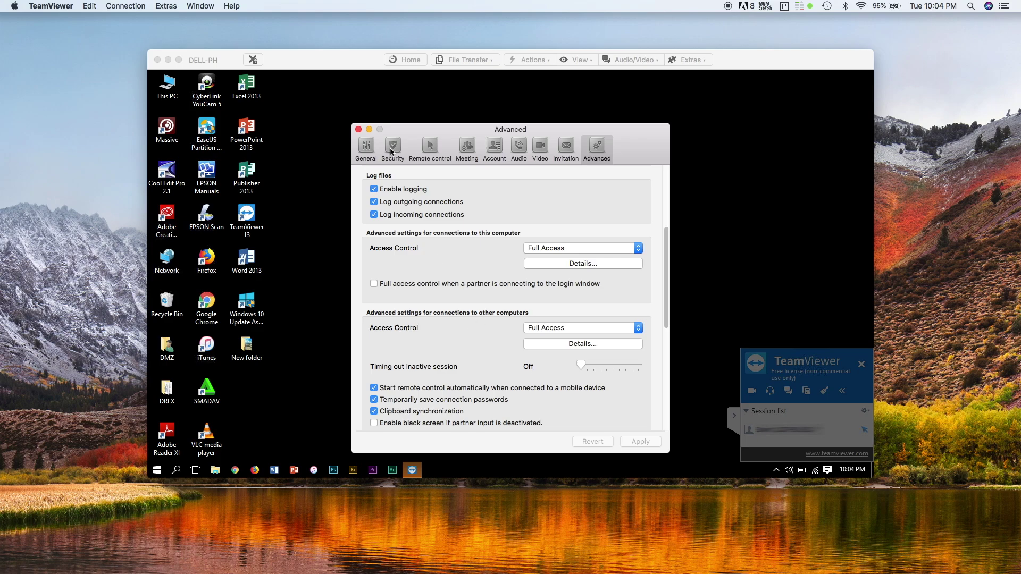
Move the preferences window aside and launch TeamViewer 13 on the remote desktop.
left_click_drag(413, 126, 615, 72)
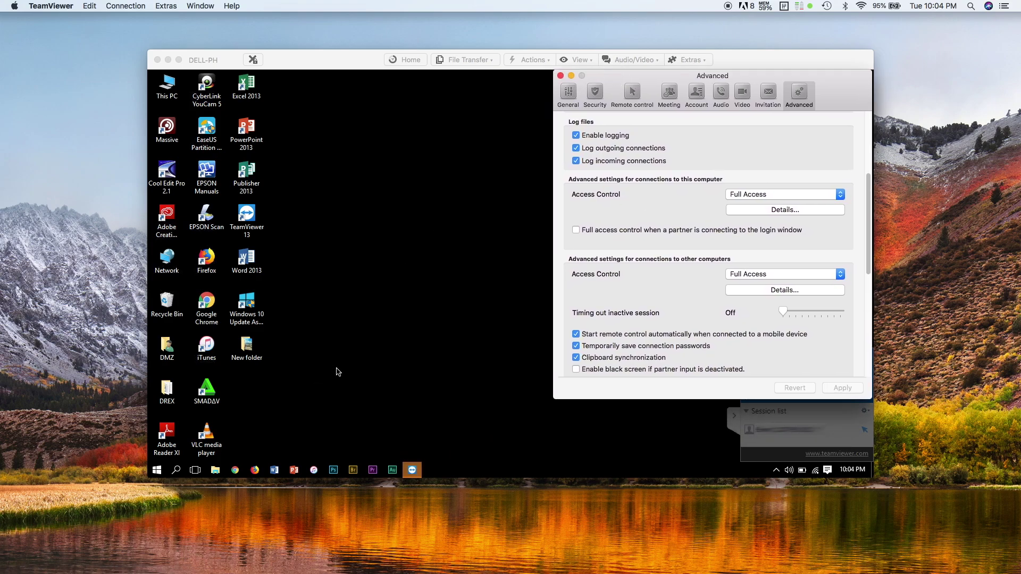
left_click(246, 216)
double_click(245, 216)
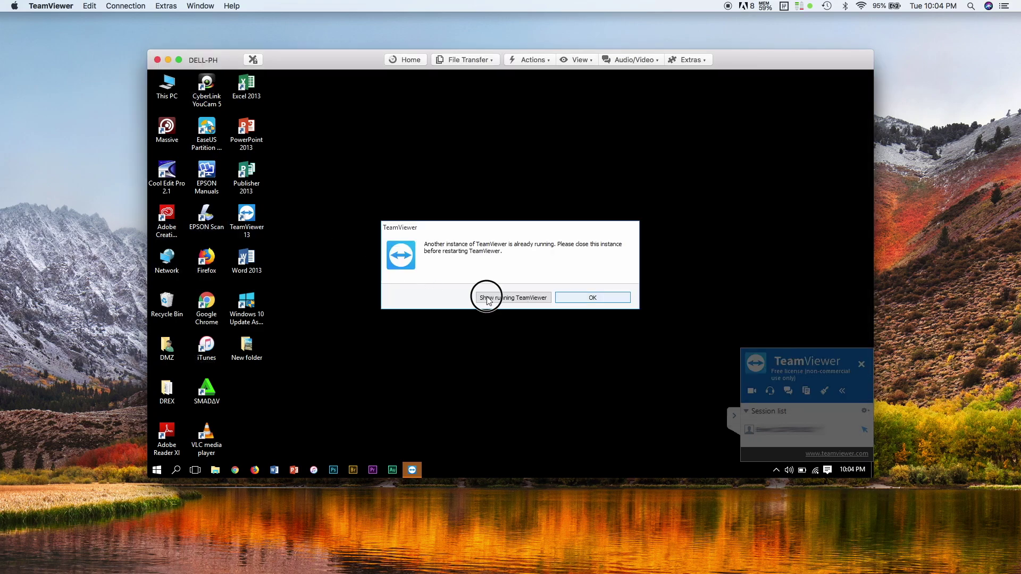
In the remote TeamViewer's Advanced options, keep remote computer locking set to Never.
left_click(489, 299)
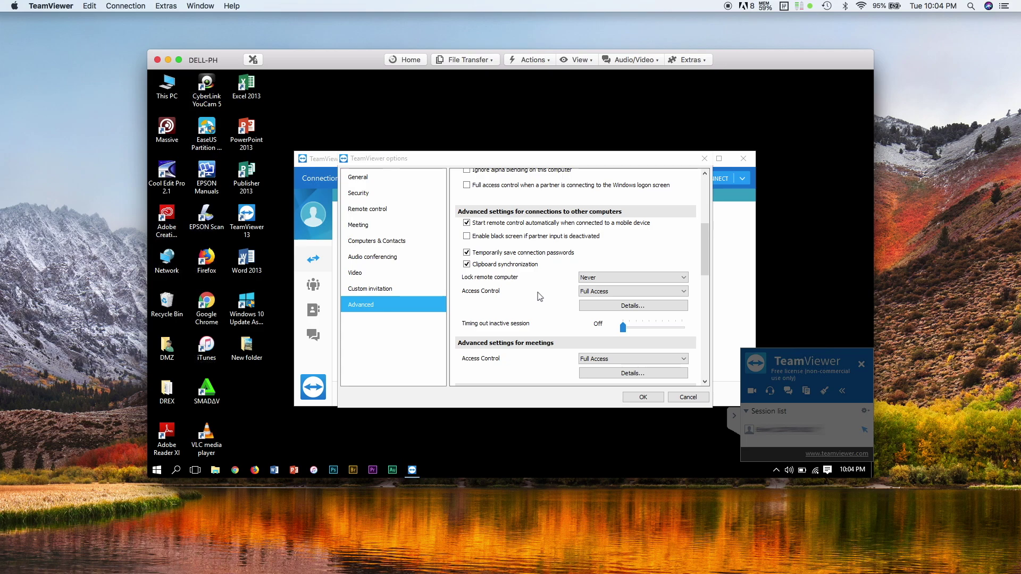
left_click(410, 308)
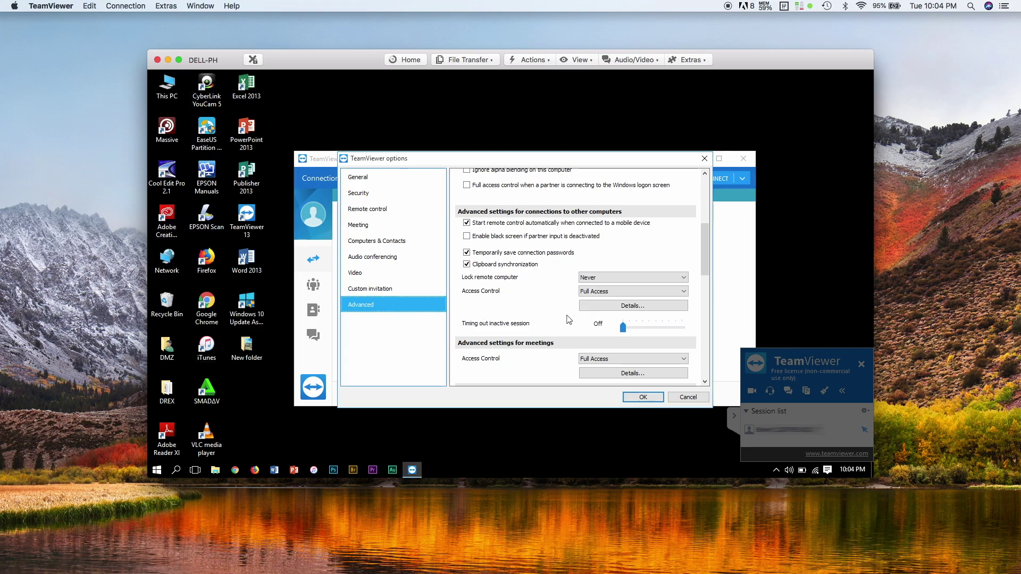
scroll(568, 320, "up", 3)
scroll(569, 319, "down", 3)
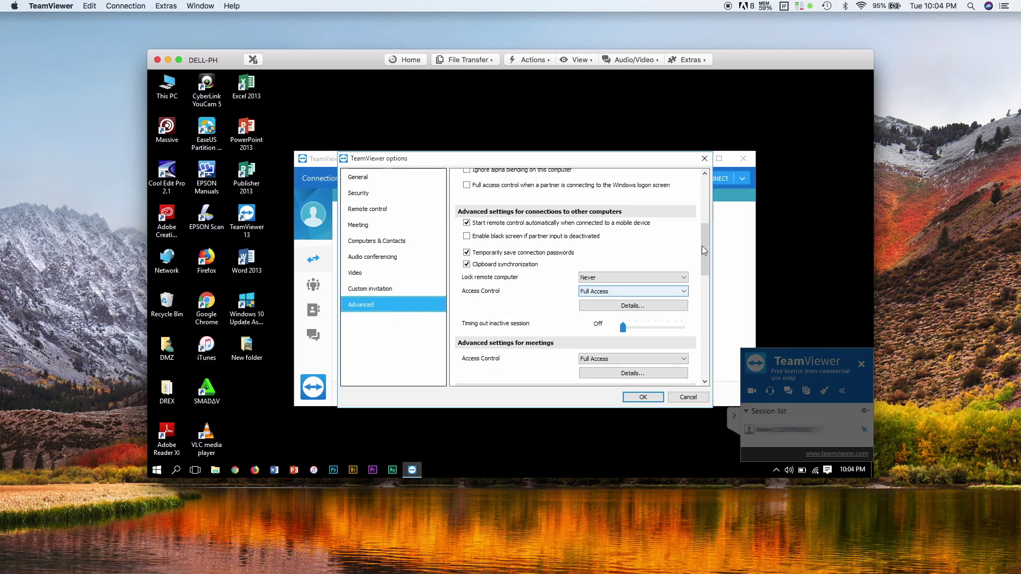
left_click(704, 261)
scroll(585, 287, "down", 2)
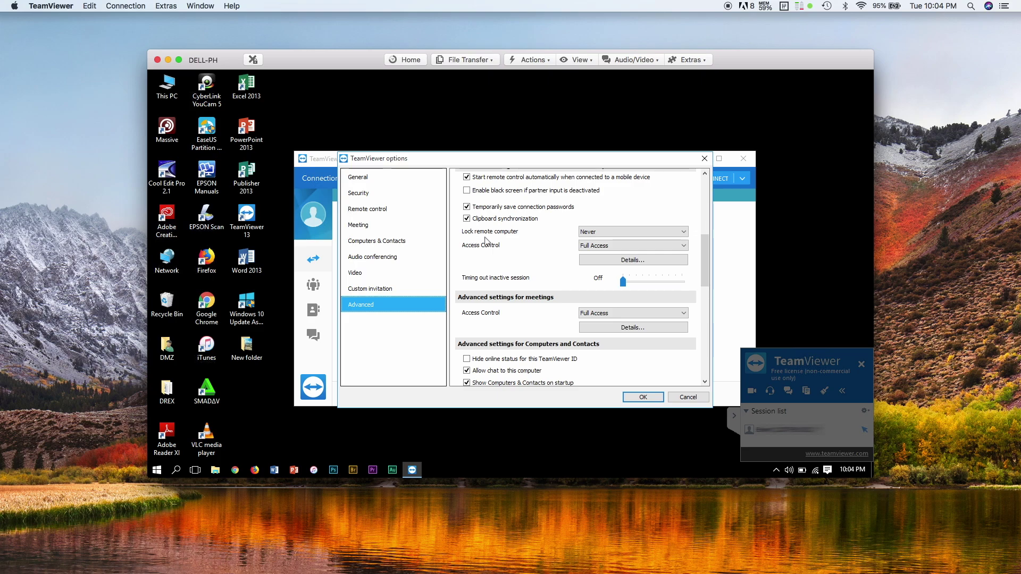
left_click(684, 234)
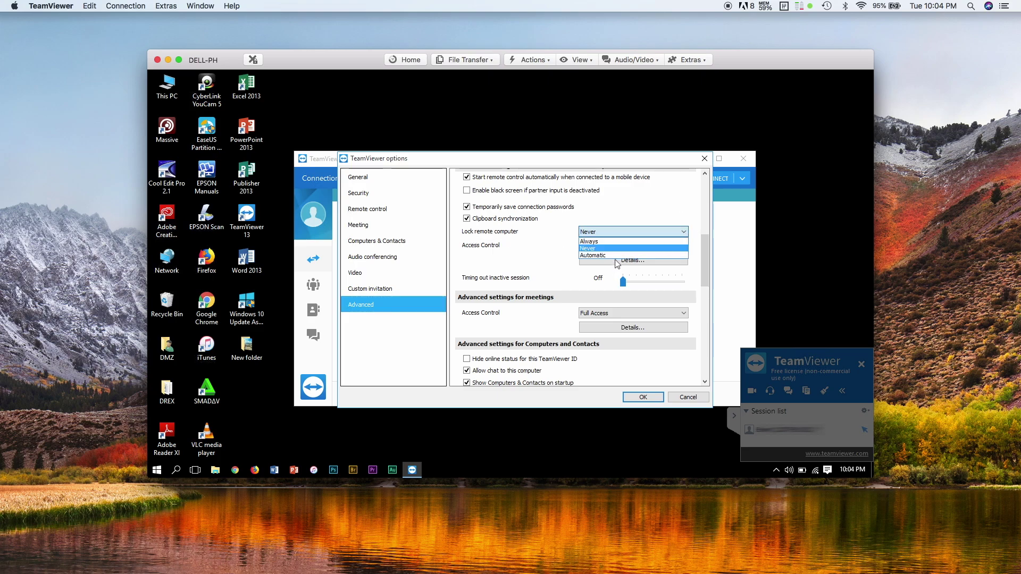
left_click(685, 248)
Arrange the remote options and Mac Advanced preferences windows, bringing the DELL-PH window forward.
left_click_drag(508, 160, 323, 85)
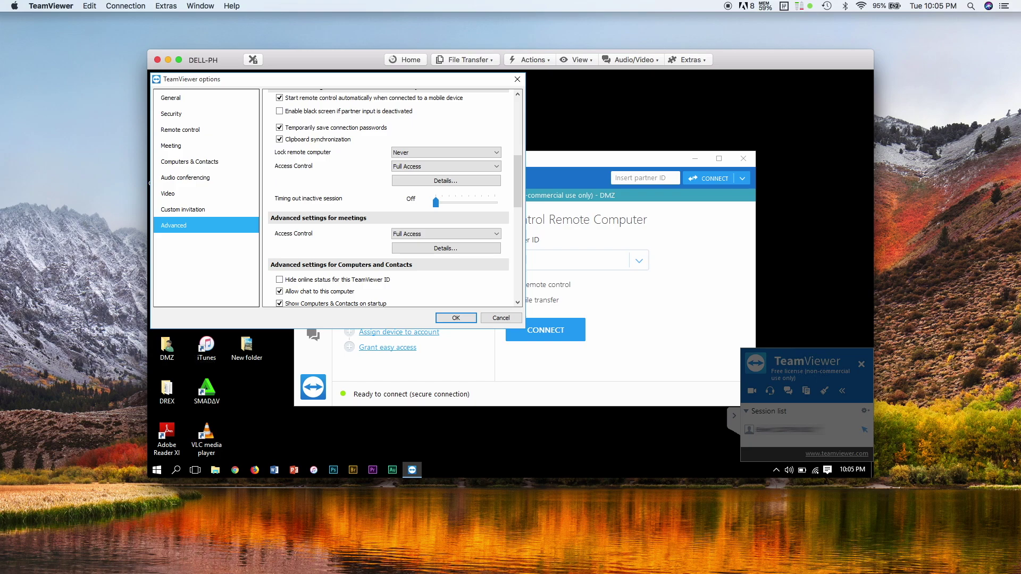
key("super+comma")
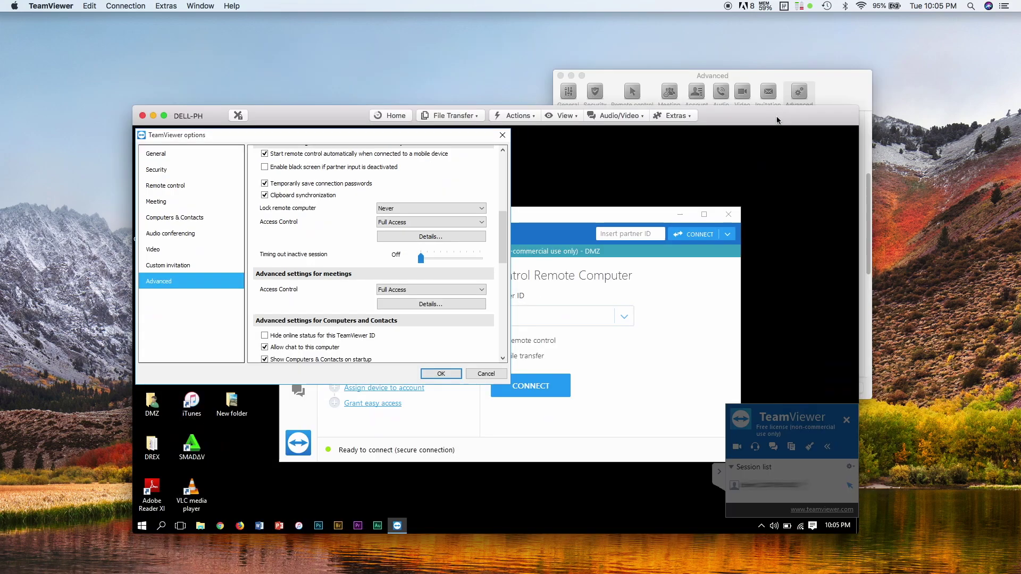
left_click_drag(830, 83, 803, 129)
scroll(300, 236, "up", 1)
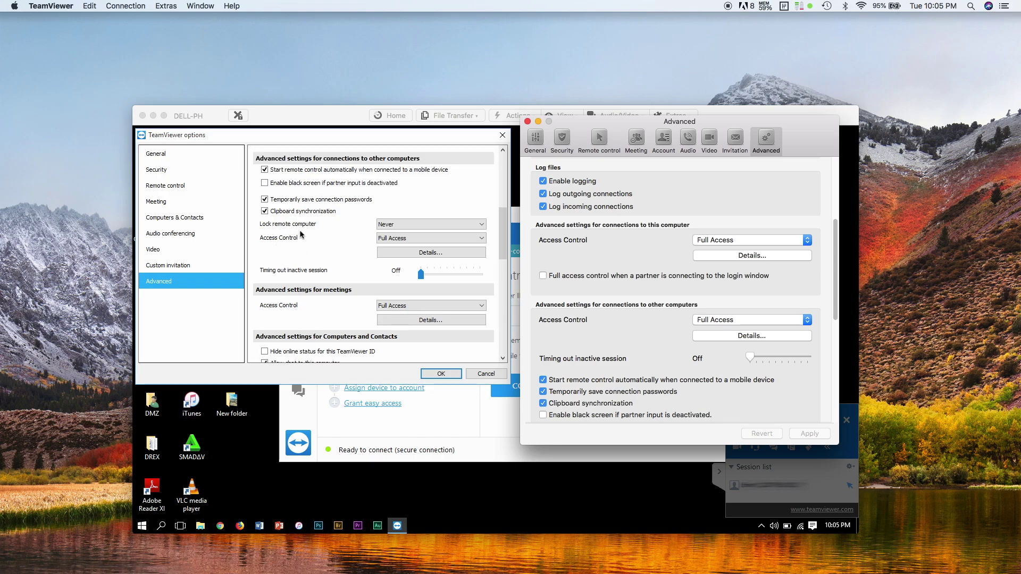
left_click_drag(598, 126, 603, 107)
left_click(446, 152)
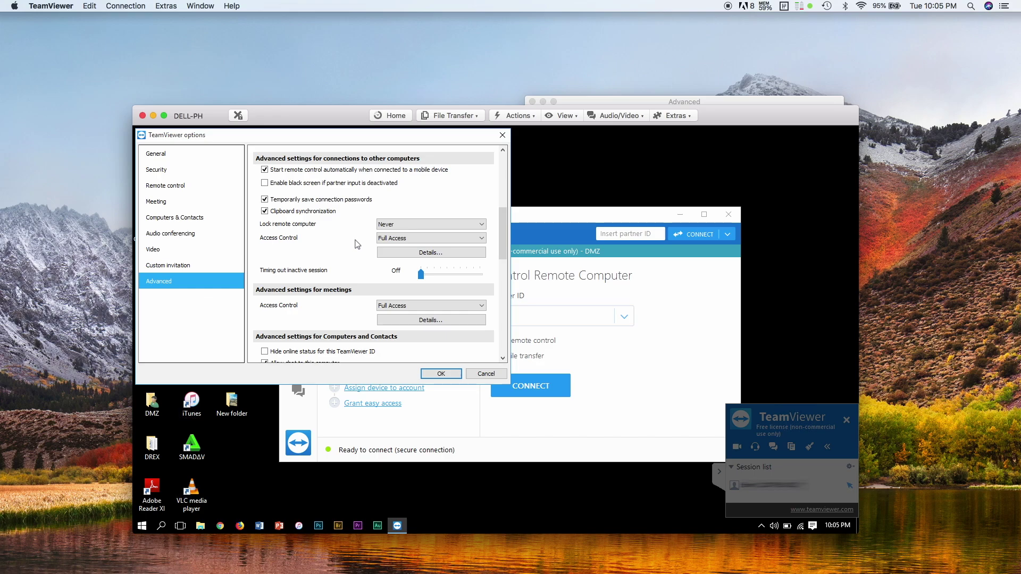
scroll(356, 243, "up", 3)
scroll(356, 243, "down", 2)
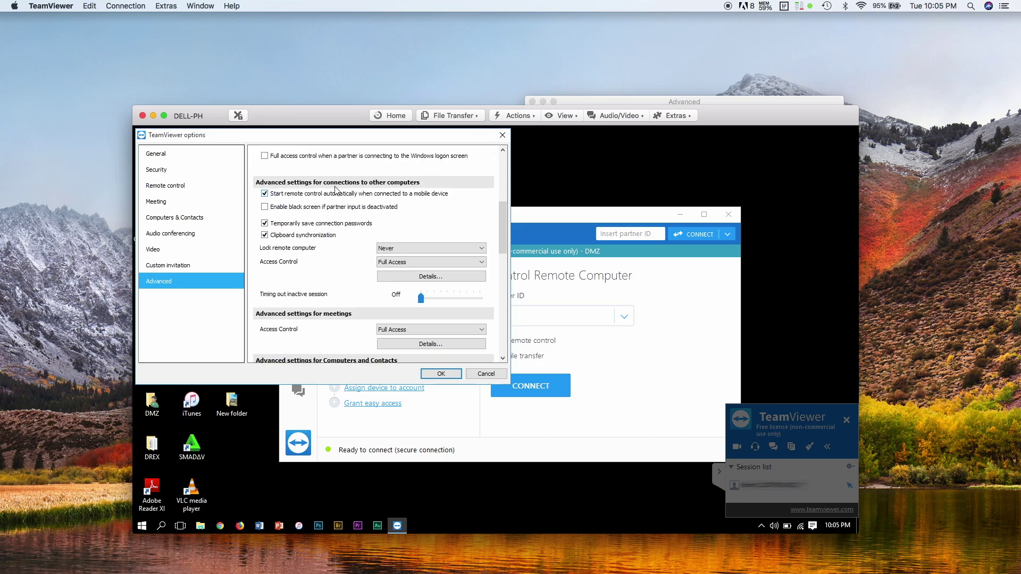
Close the Mac Advanced preferences and Cancel the remote TeamViewer options dialog.
left_click(584, 98)
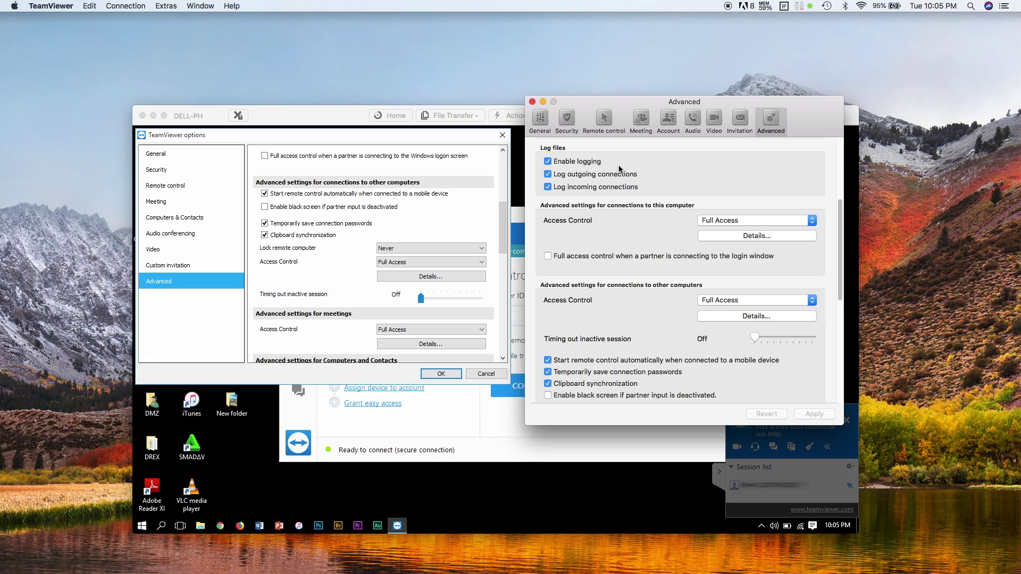
left_click(532, 101)
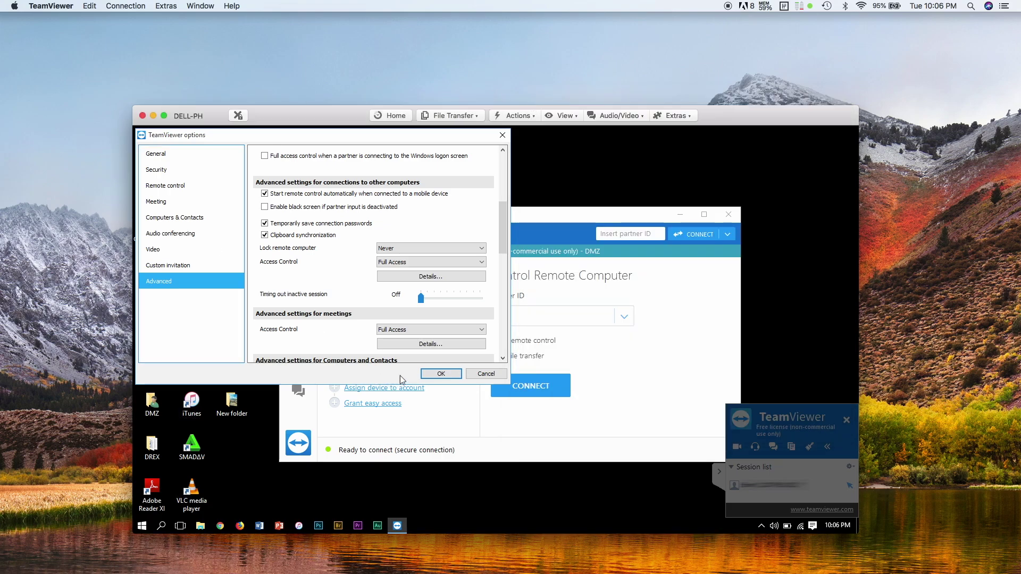
left_click(490, 375)
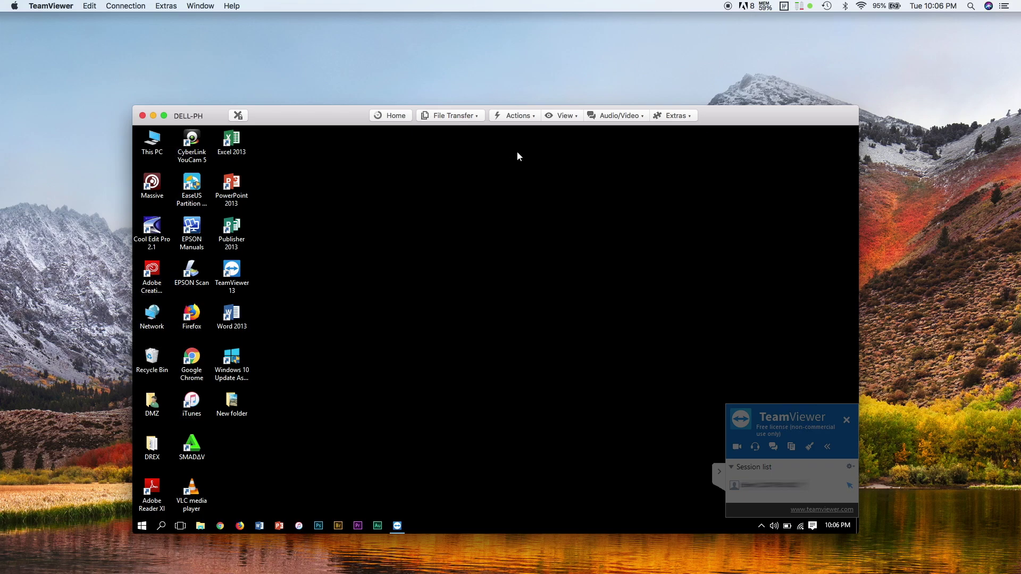
Uncheck Actions > Lock Computer > Lock on session end, then reopen Actions to verify it.
left_click(529, 118)
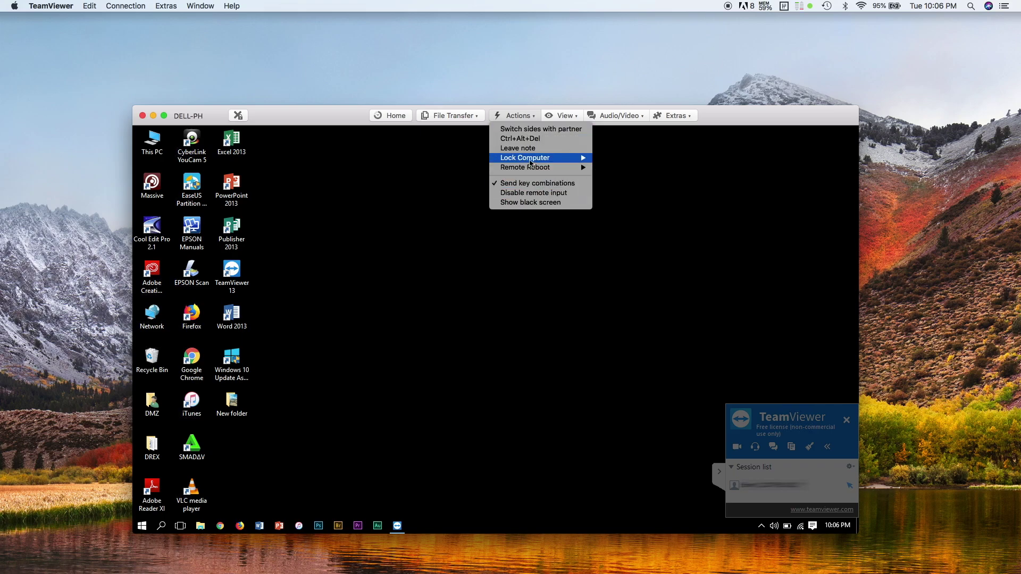
mouse_move(531, 162)
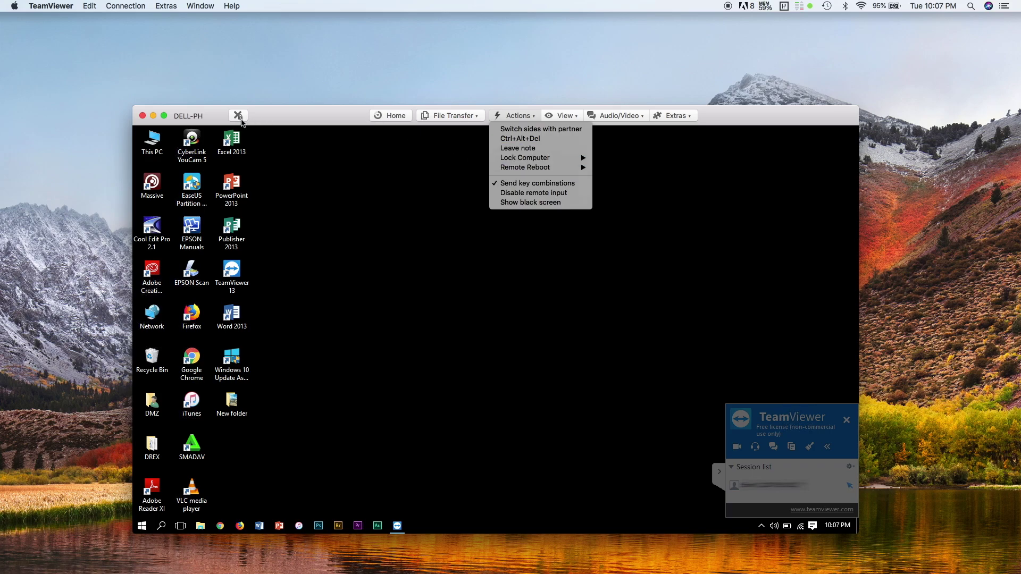
mouse_move(563, 159)
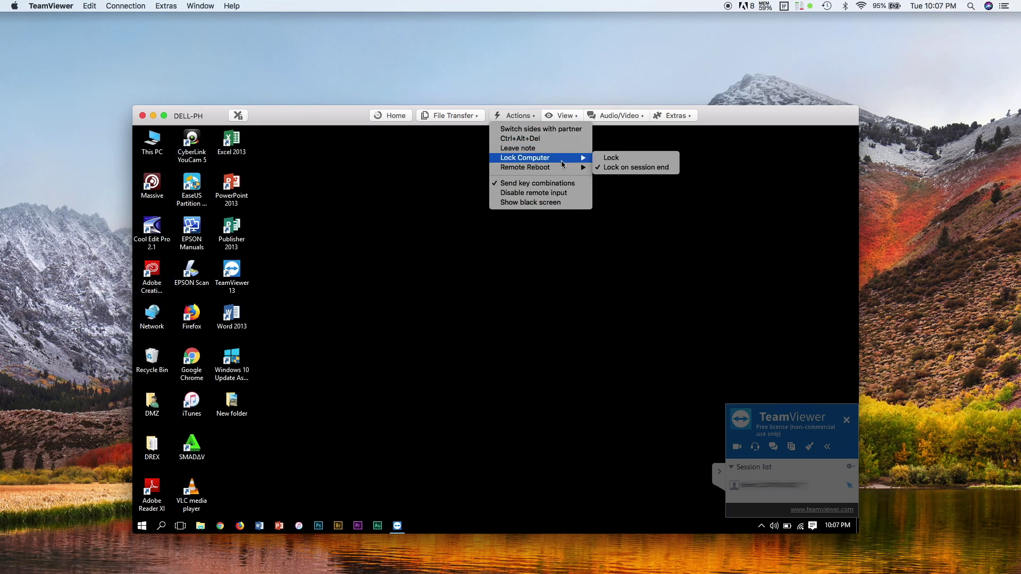
left_click(653, 170)
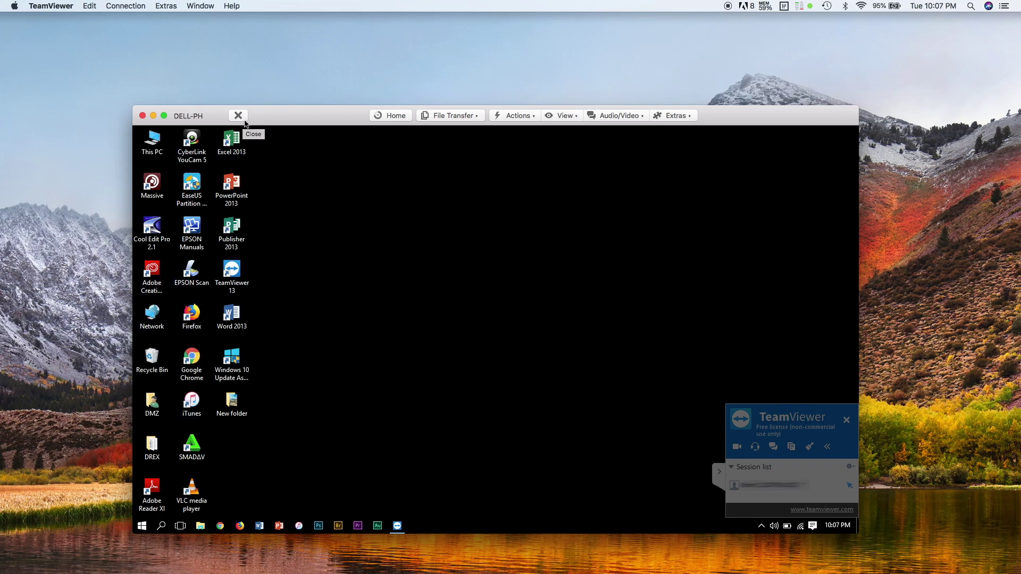
left_click(520, 116)
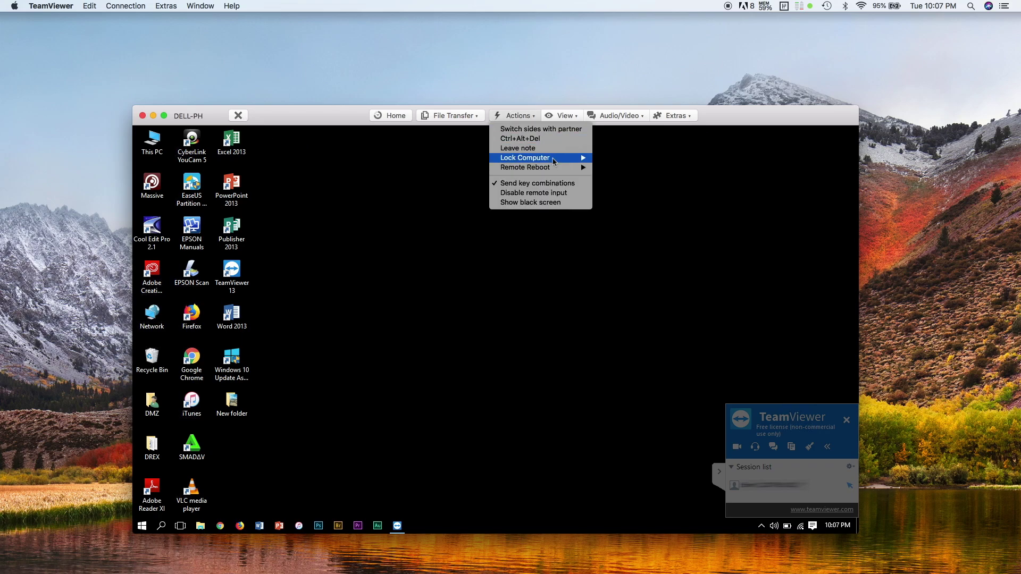
mouse_move(553, 161)
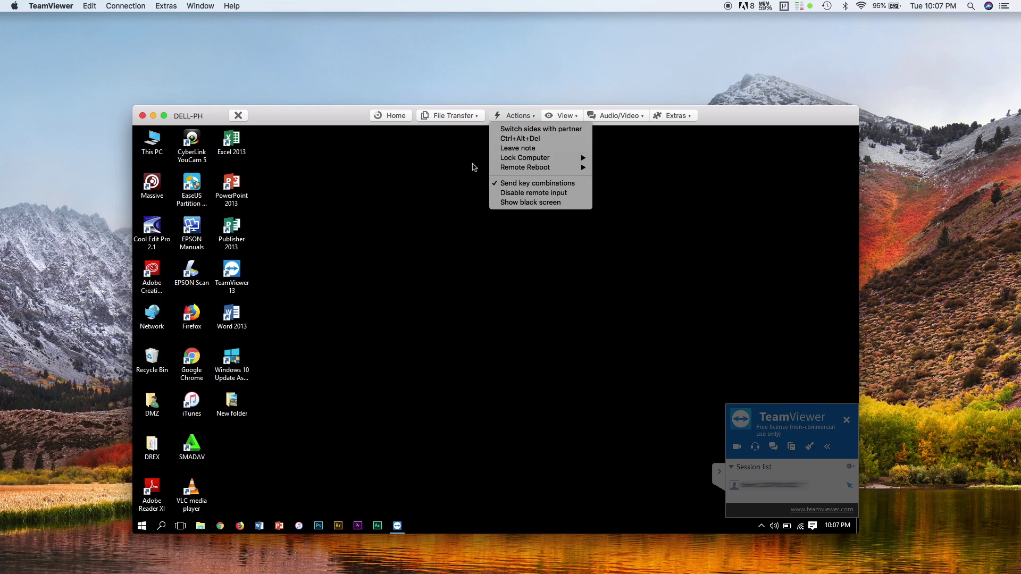
left_click(450, 166)
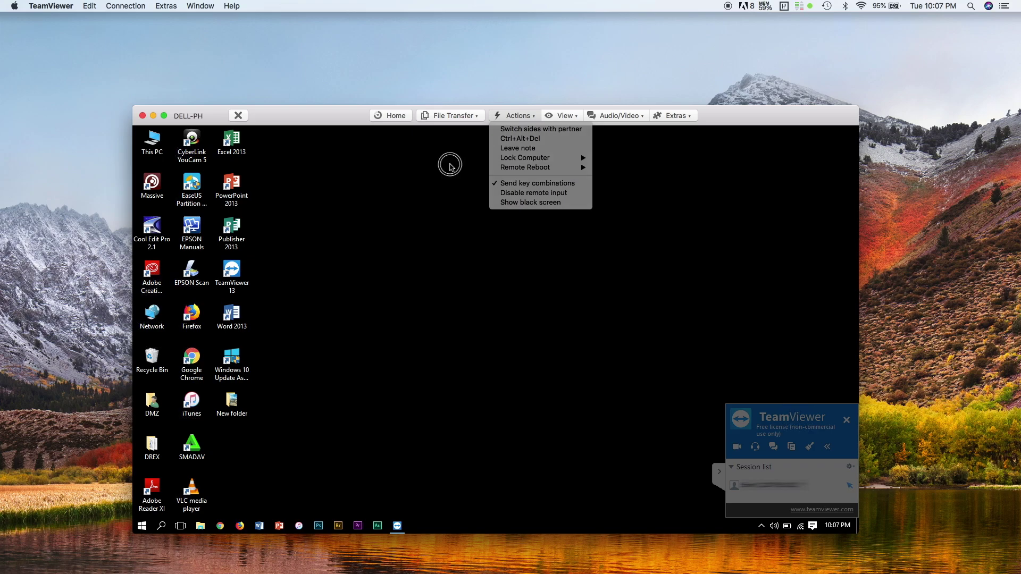
End and reconnect the DELL-PH session twice, dismissing the sponsored-session notices along the way.
left_click(238, 116)
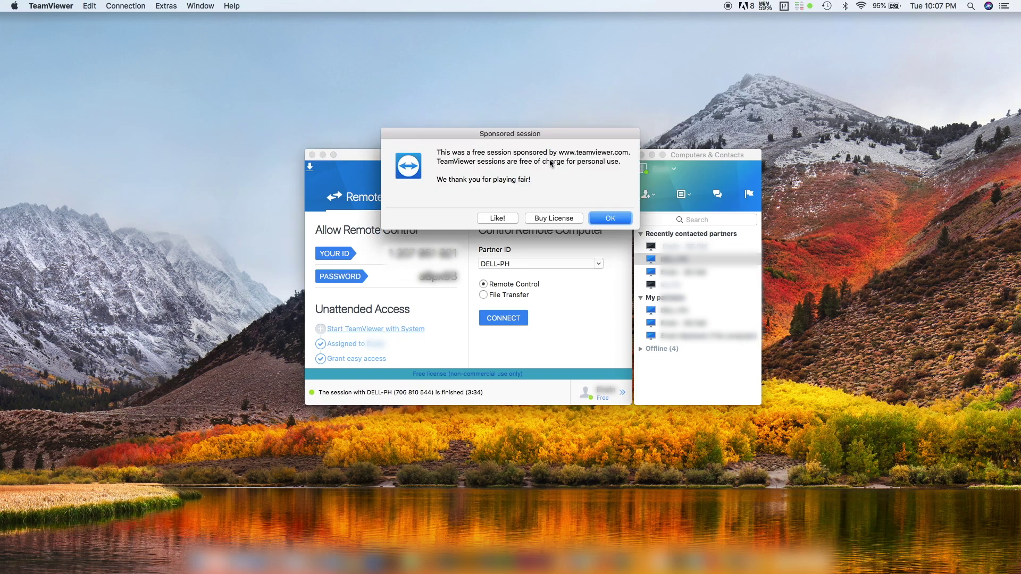
left_click(618, 219)
left_click(505, 321)
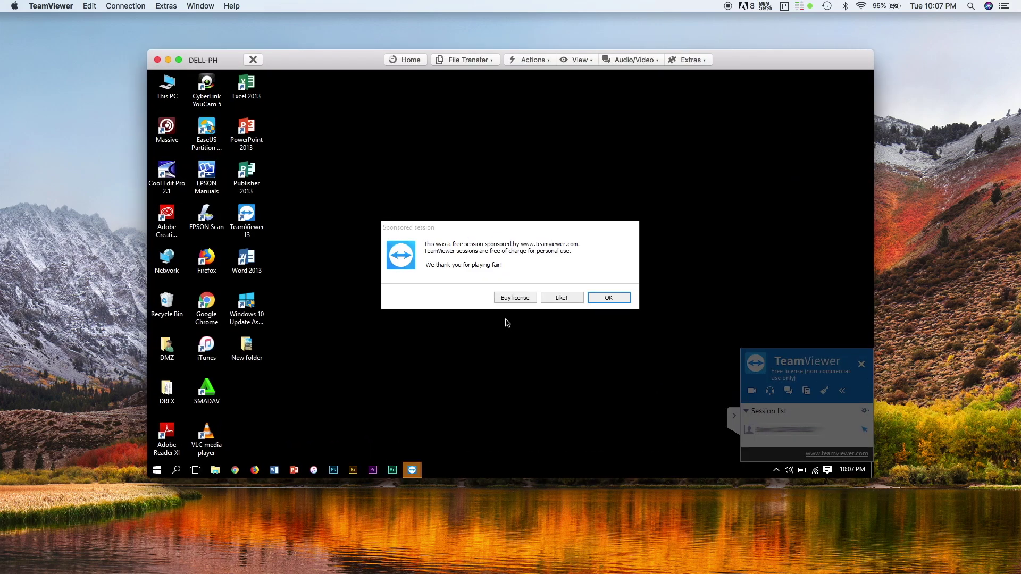
left_click(611, 298)
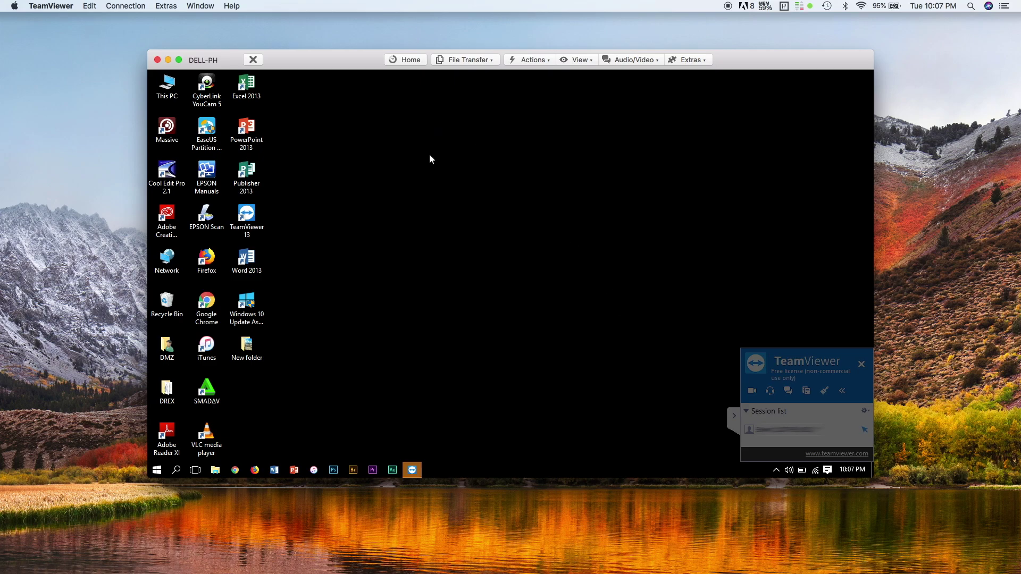
left_click(157, 60)
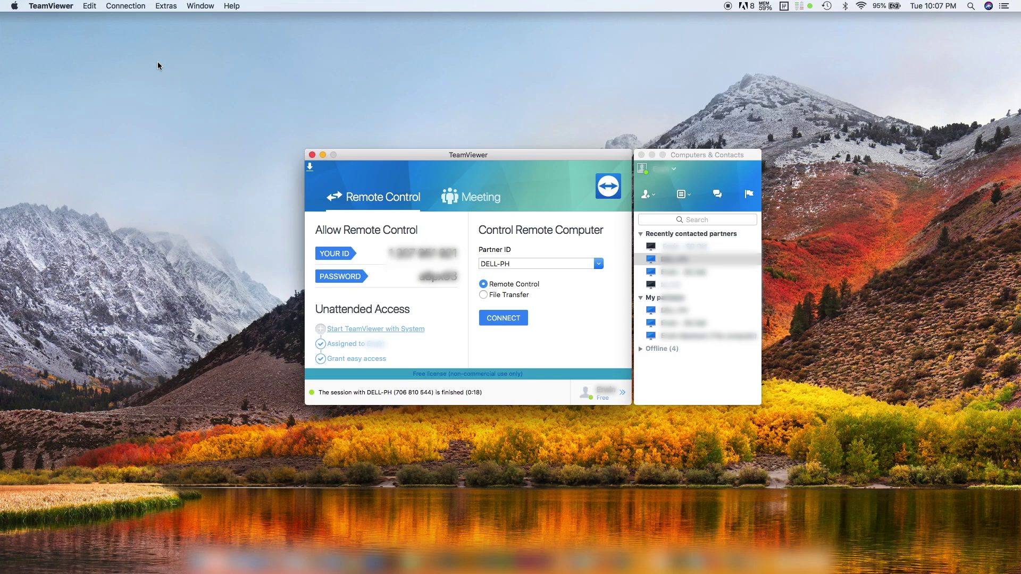
left_click(505, 319)
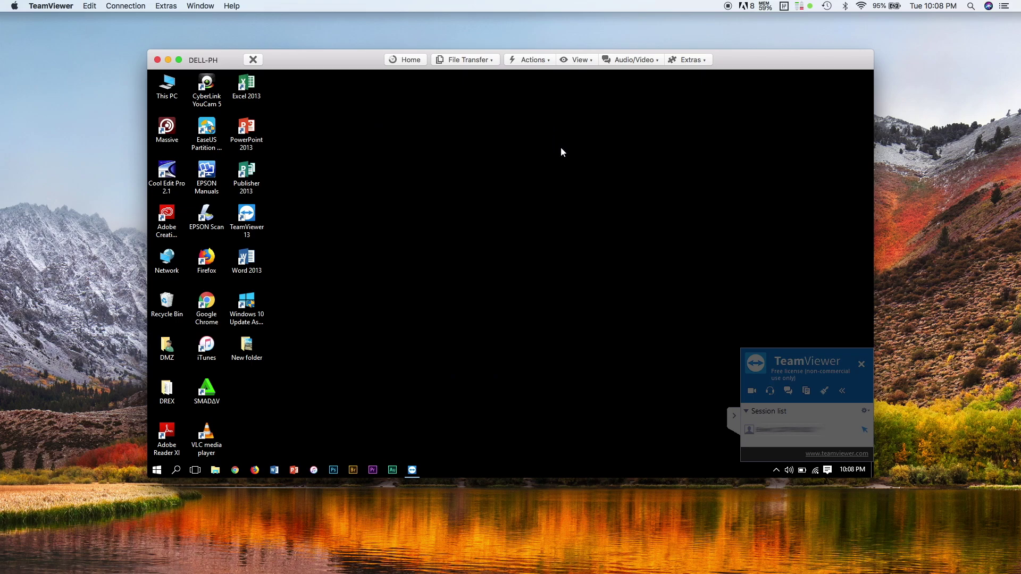
Re-check Actions > Lock Computer > Lock on session end, then close the remote session.
left_click(532, 59)
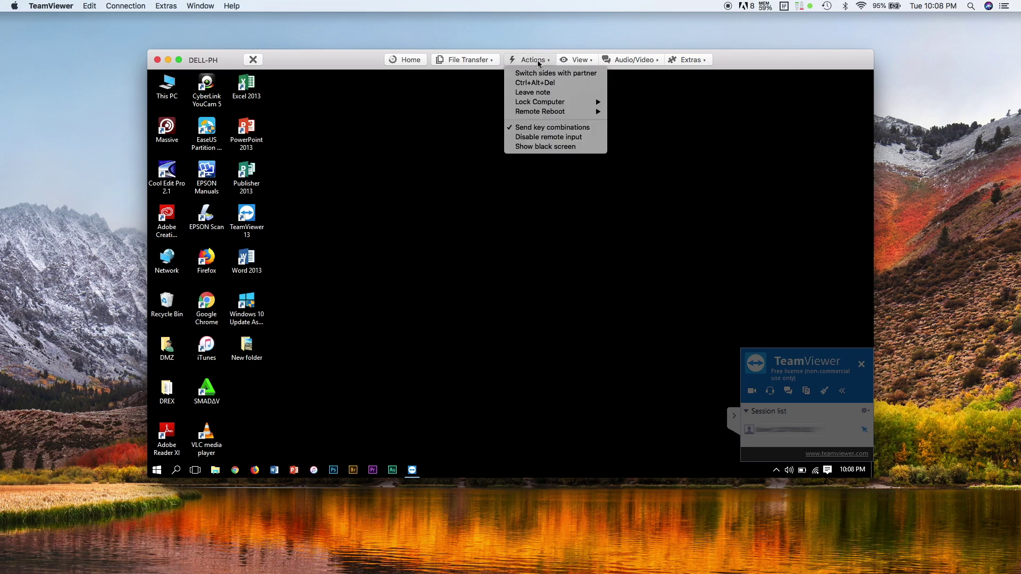
mouse_move(576, 104)
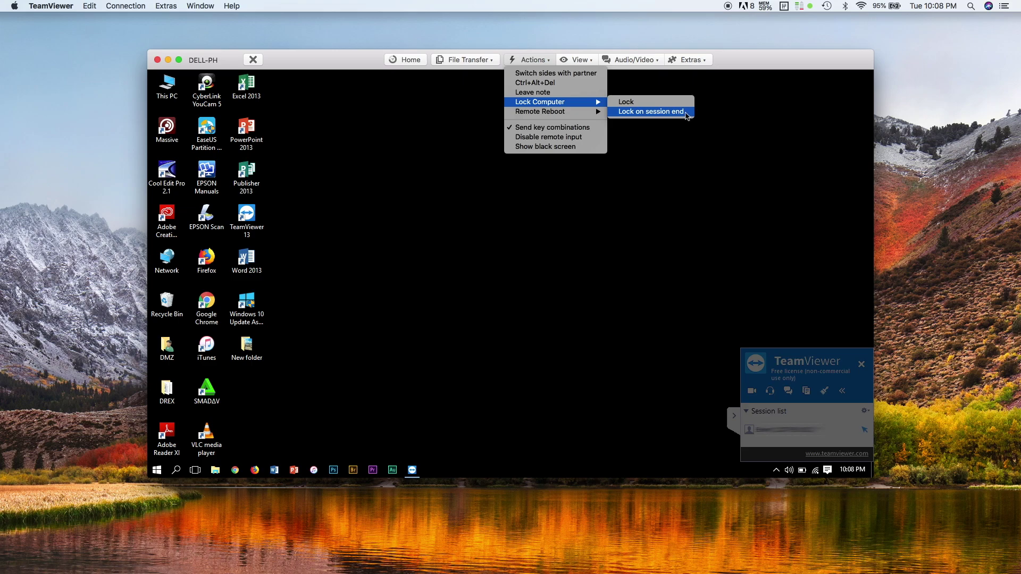
left_click(685, 112)
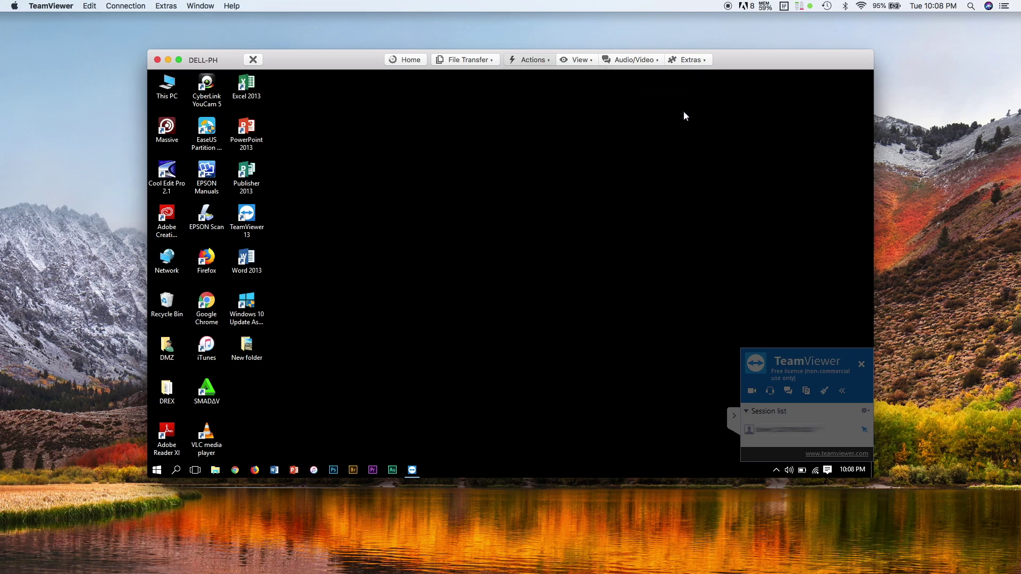
left_click(253, 60)
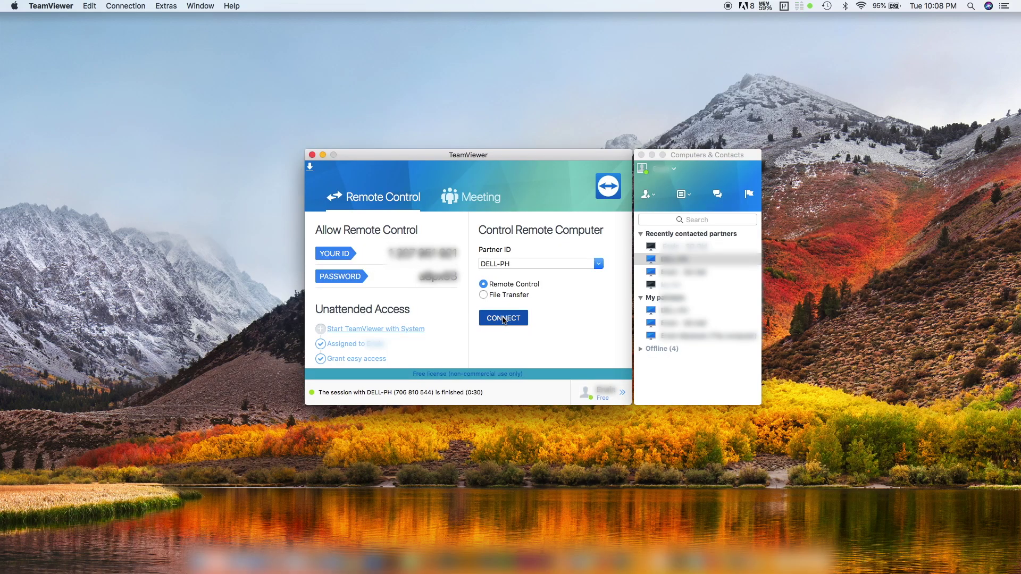
Start a new connection to DELL-PH from the TeamViewer main window.
left_click(503, 319)
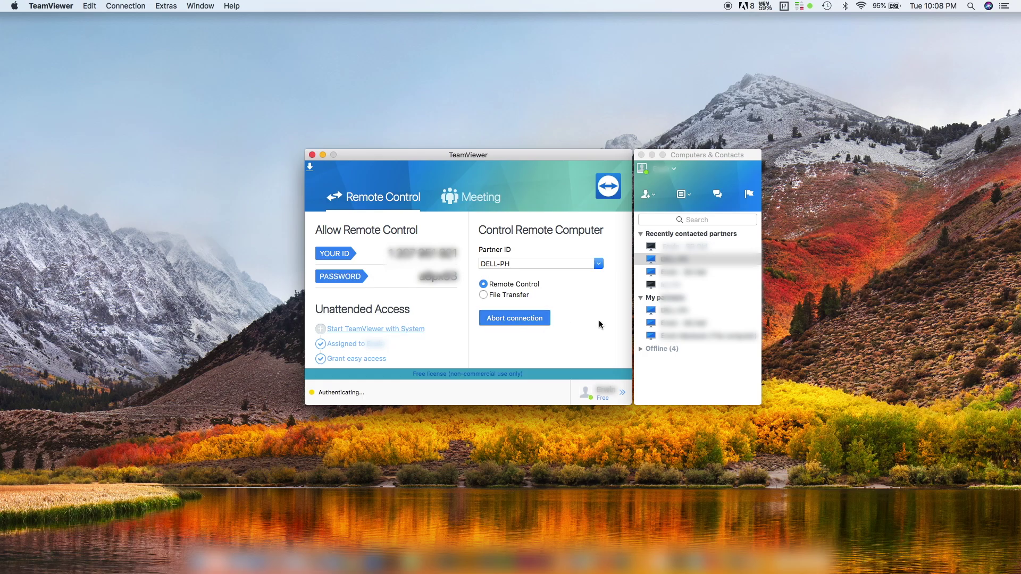